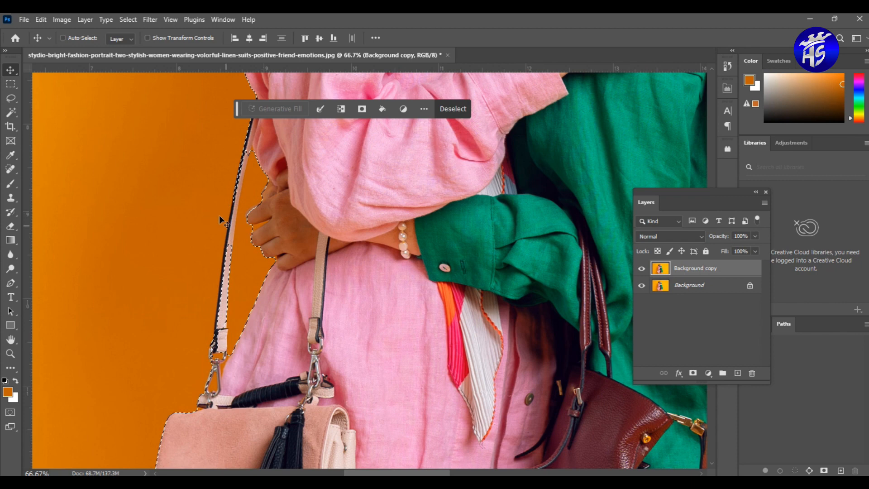
Add the missed part of the light pink handbag's shoulder strap to the selection with the Object Selection tool
left_click_drag(15, 112, 45, 112)
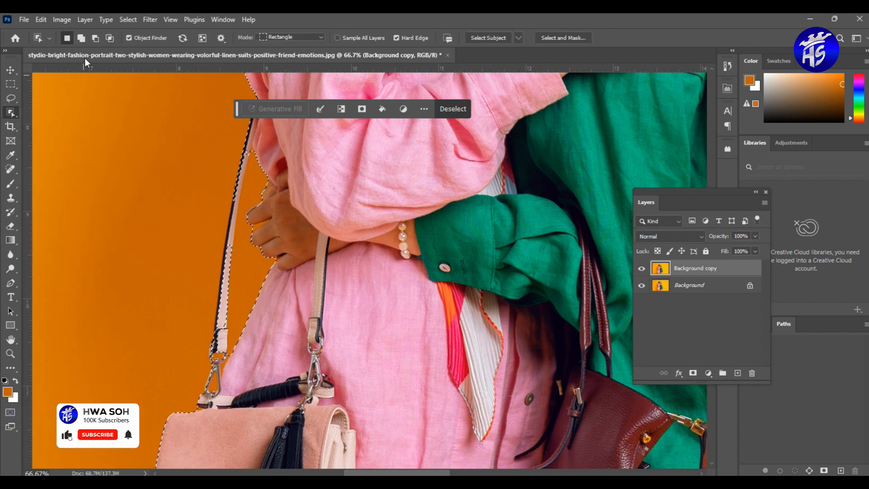
left_click(81, 38)
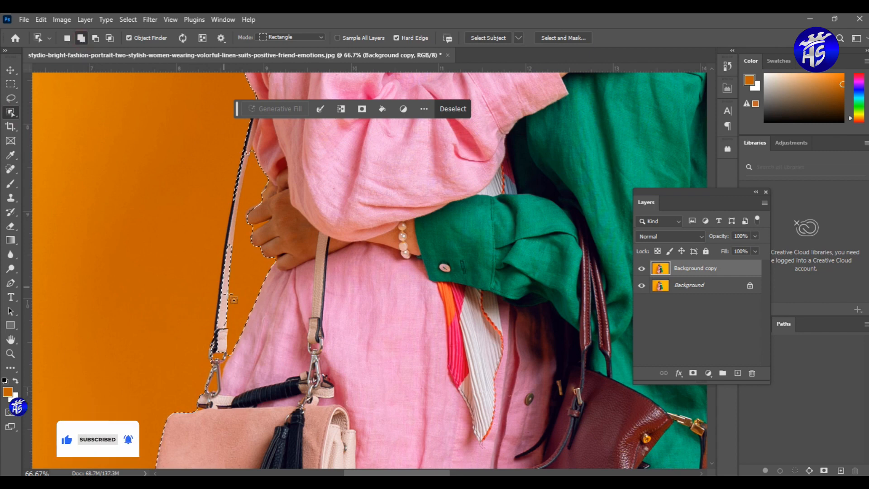
left_click(221, 325)
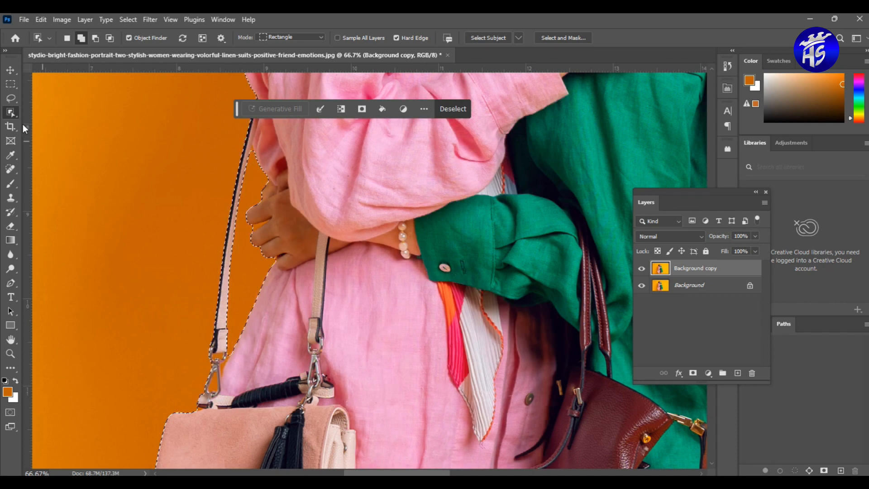
Subtract the leftover orange background around the fingers and the pink handbag's strap clasp from the selection with the Magic Wand
right_click(15, 112)
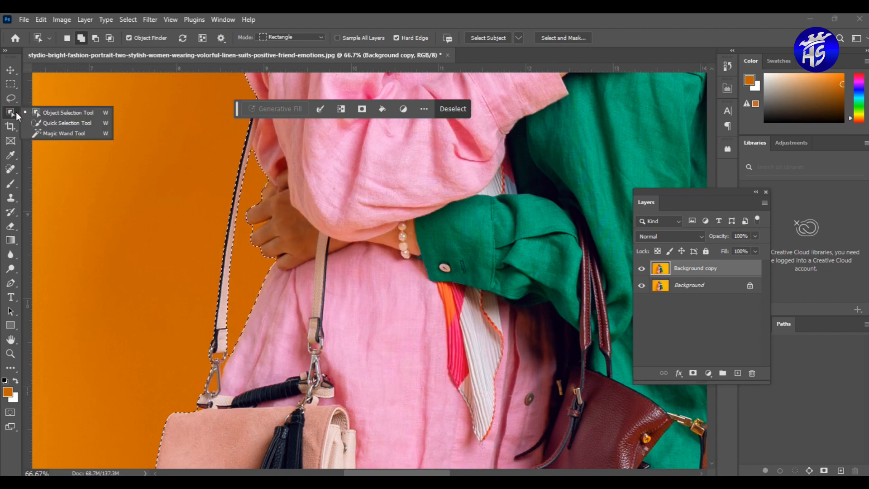
left_click(58, 133)
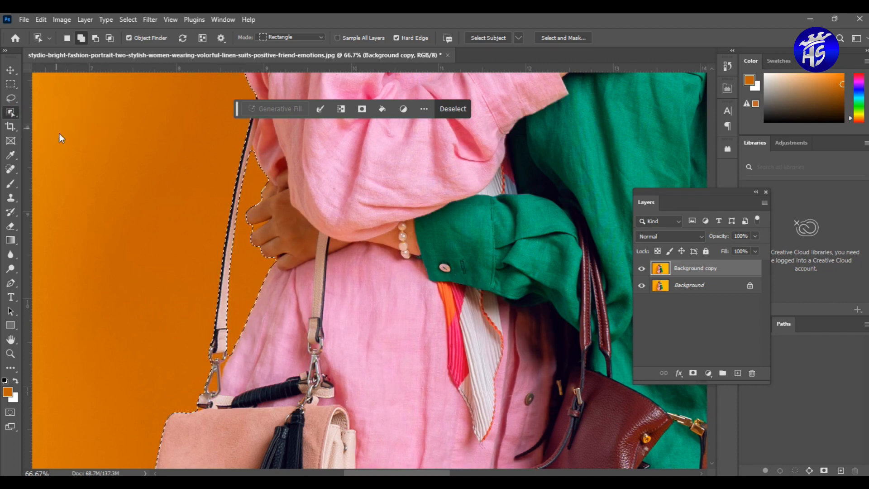
left_click(95, 39)
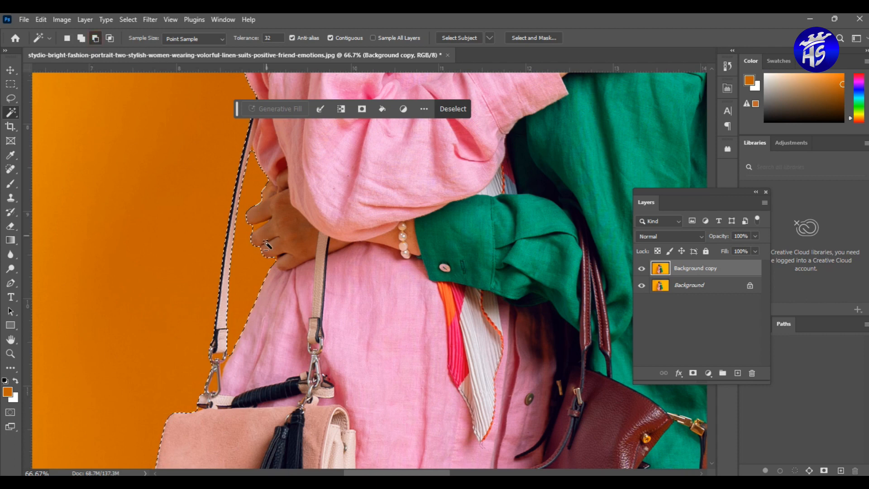
left_click(258, 226)
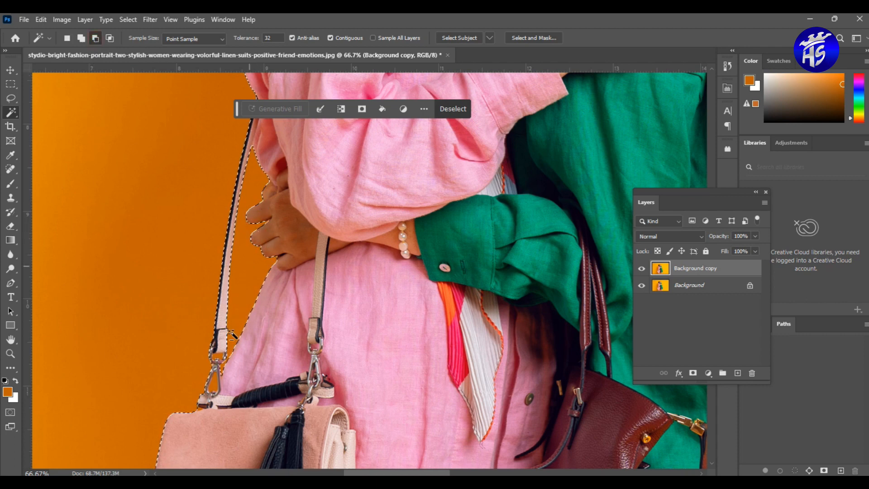
left_click(215, 388)
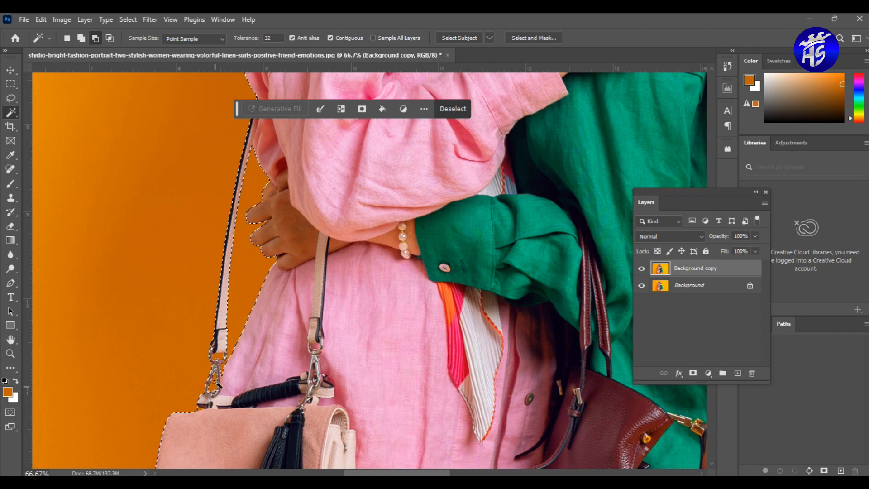
left_click(219, 357)
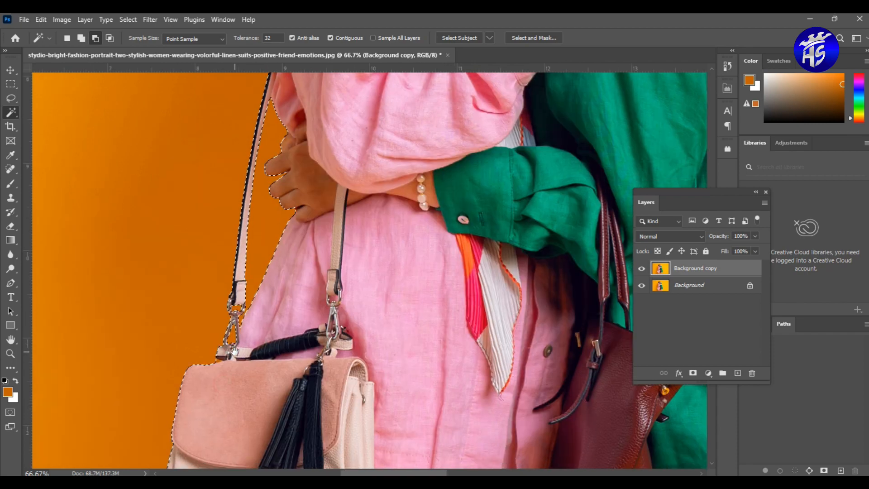
scroll(216, 401, "up", 1)
scroll(230, 353, "up", 1)
left_click(211, 365)
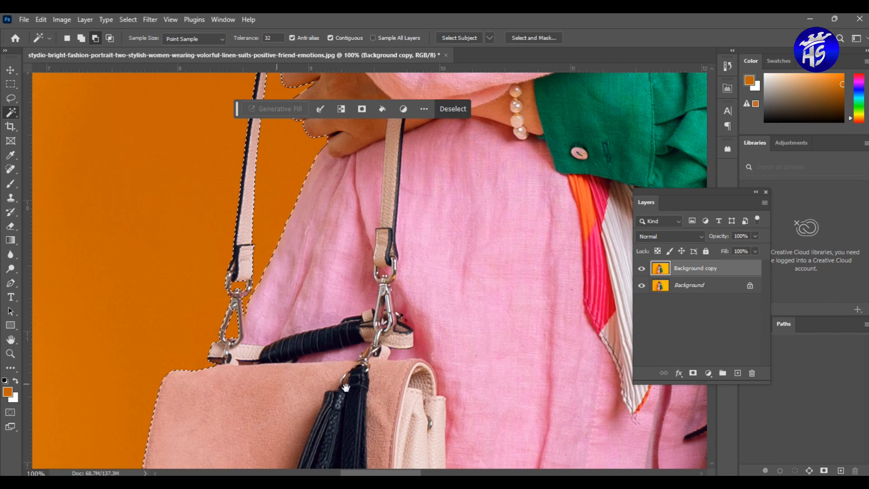
Subtract the yellow background gap between the maroon bag's hanging strap and the leg from the selection
left_click_drag(345, 388, 180, 288)
left_click_drag(361, 367, 155, 223)
left_click_drag(425, 375, 227, 181)
left_click_drag(451, 358, 339, 213)
left_click_drag(281, 259, 401, 228)
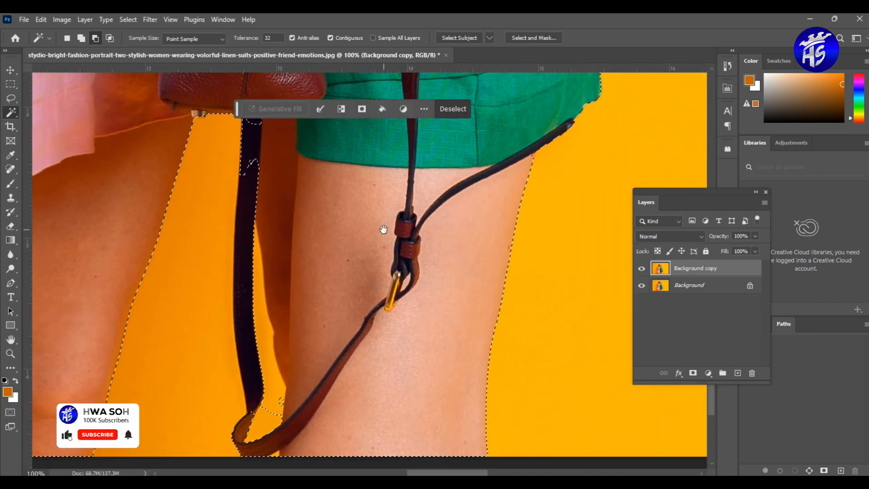
left_click(273, 401)
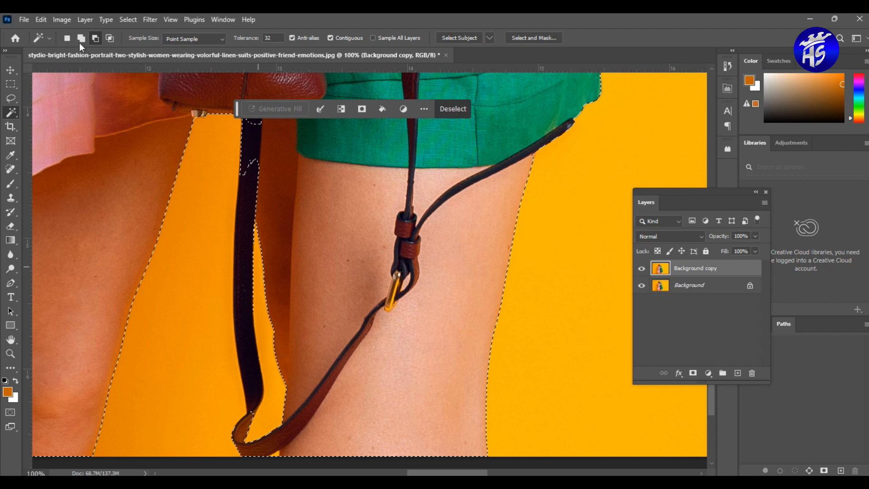
Add the unselected dark areas of the maroon bag's hanging strap to the selection with the Magic Wand
left_click(81, 39)
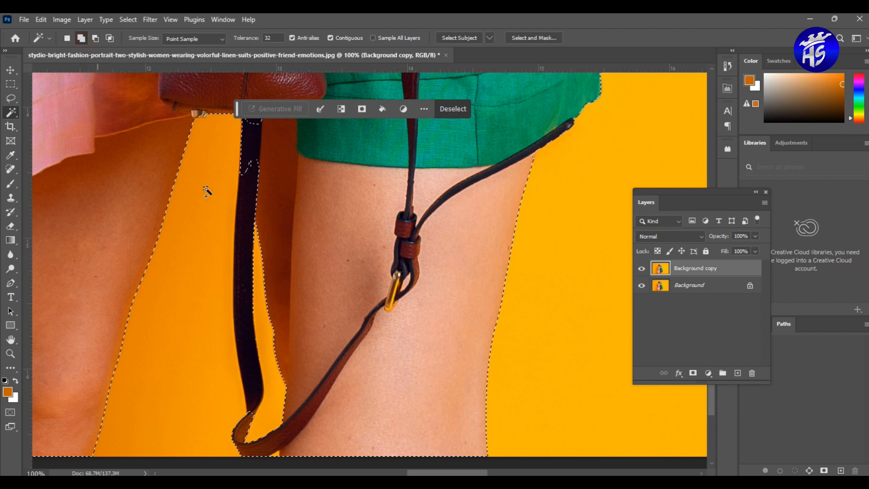
left_click(253, 411)
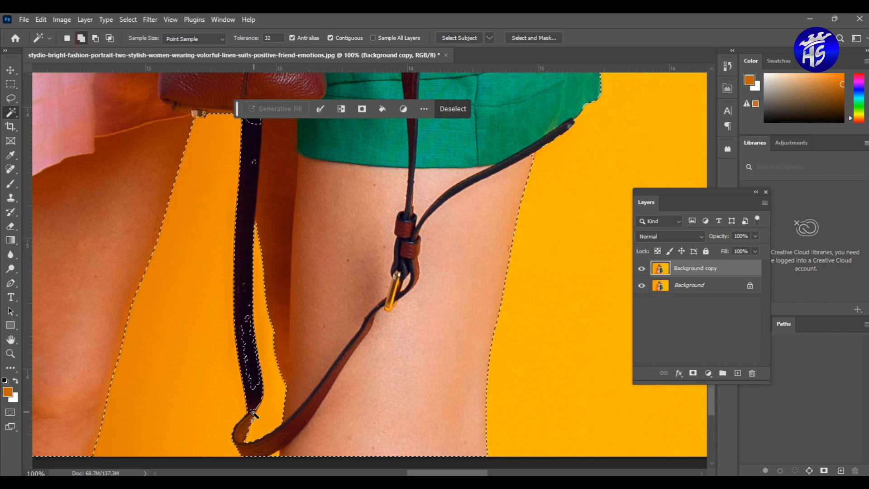
left_click(257, 378)
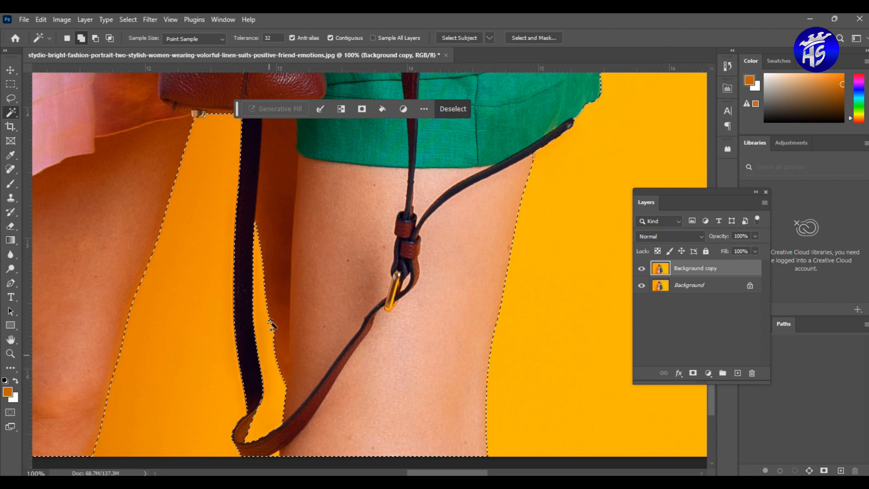
Check the selection edge along the green outfit and mask the Background copy layer to the two selected women
scroll(267, 328, "up", 4)
left_click_drag(479, 248, 286, 297)
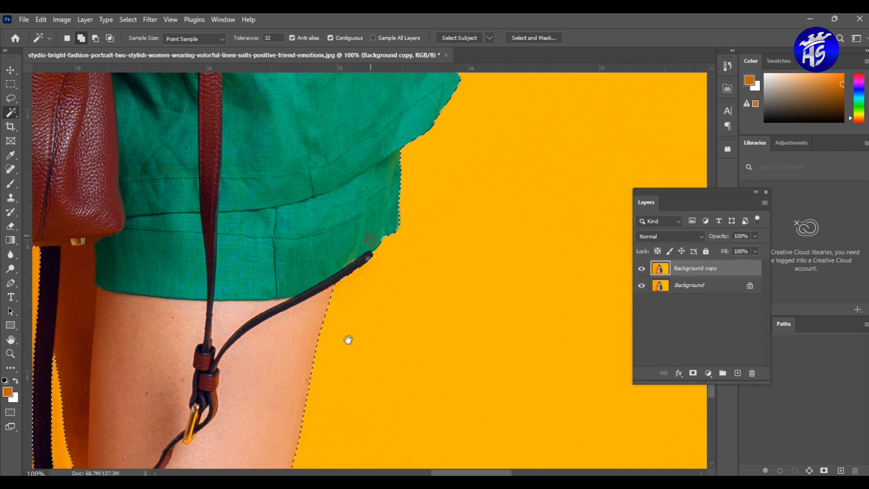
scroll(347, 342, "up", 5)
scroll(354, 362, "up", 8)
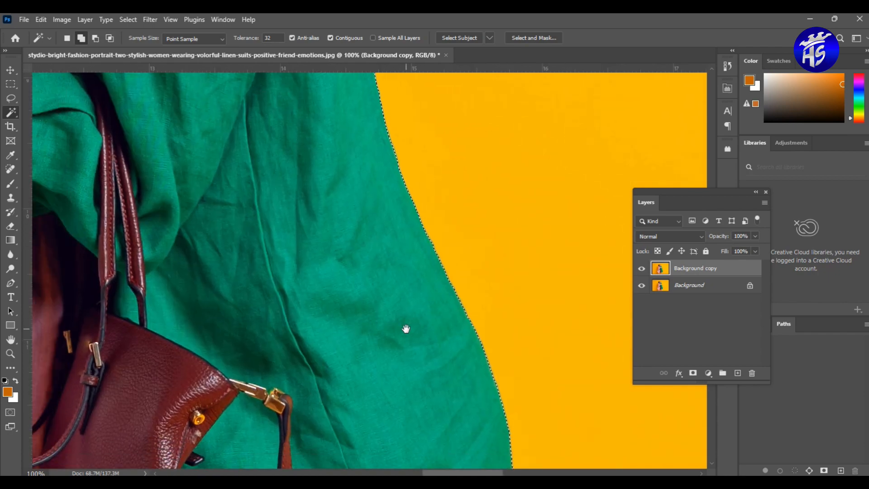
left_click(343, 261, "alt")
left_click(342, 261, "alt")
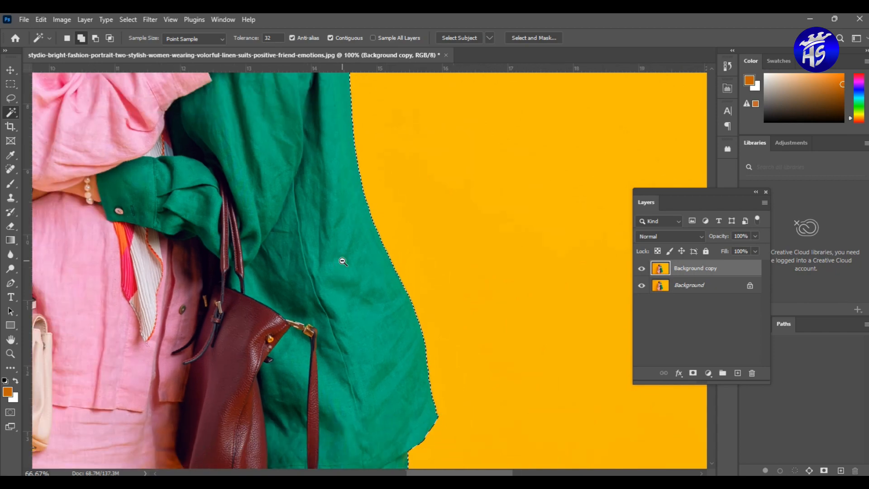
left_click(343, 261, "alt")
left_click(342, 261, "alt")
left_click(343, 261, "alt")
left_click(343, 261, "alt")
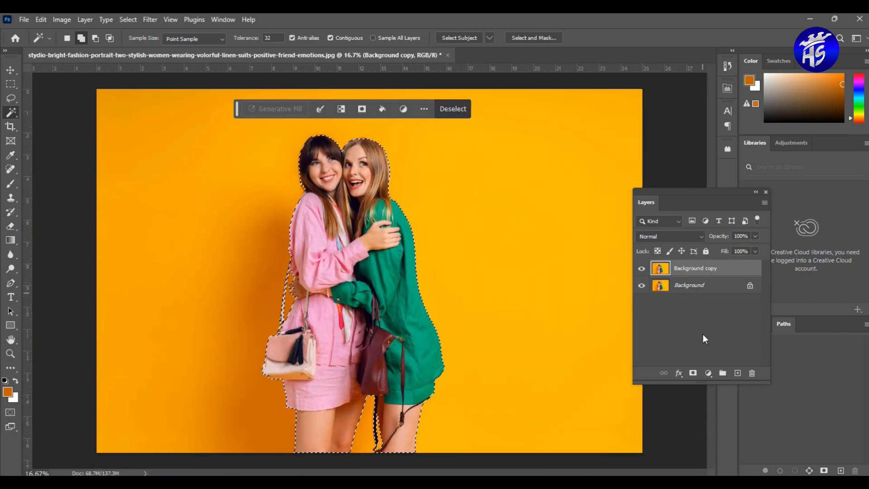
left_click(693, 374)
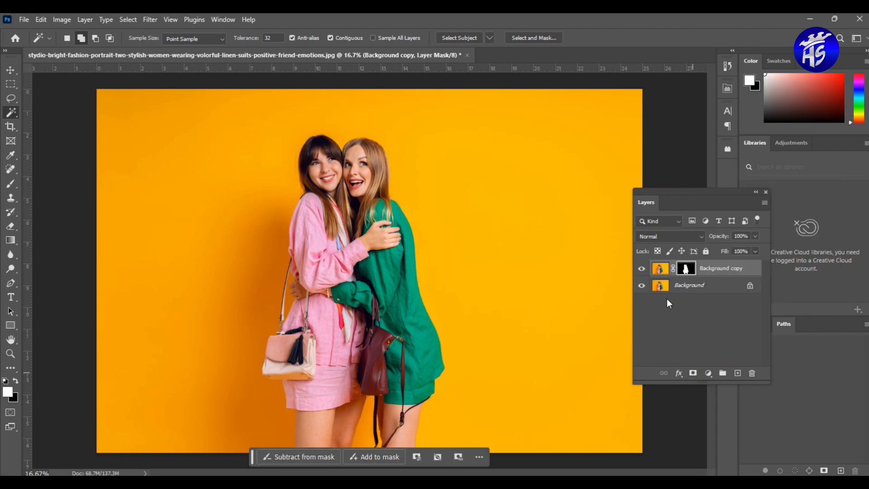
Add a green #59ff94 solid color fill layer directly above the Background layer and set its blend mode to Color
left_click(679, 286)
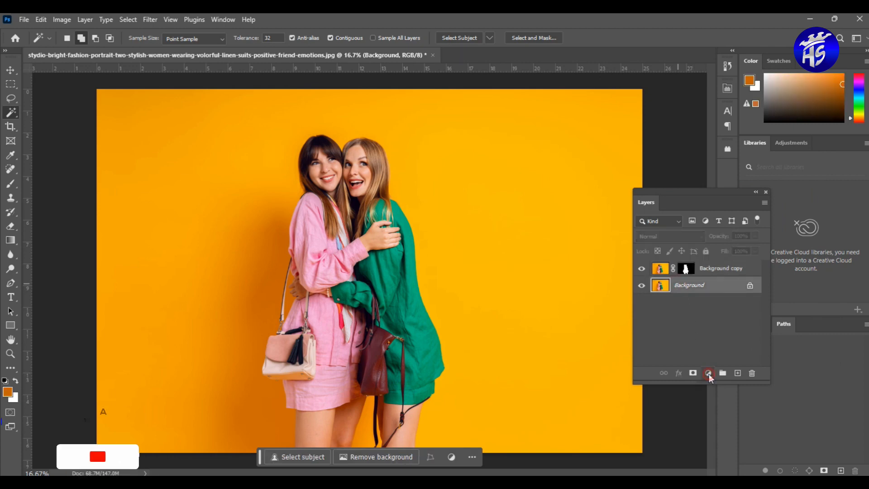
left_click(708, 374)
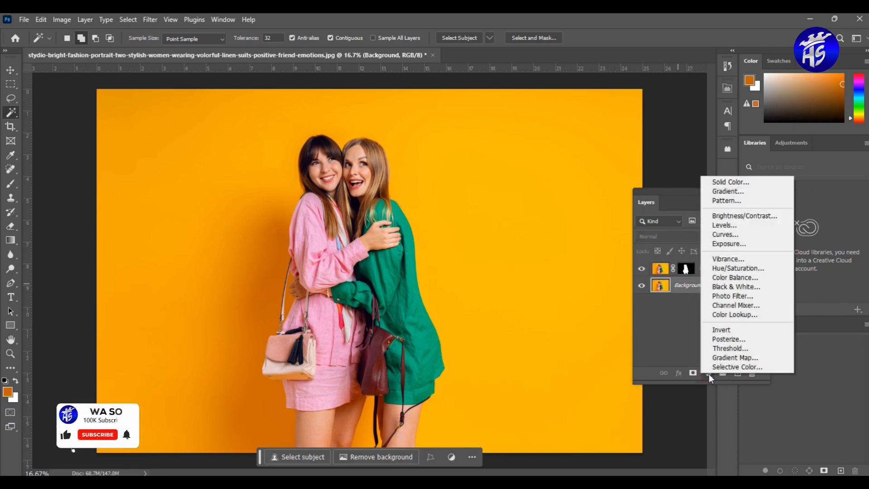
left_click(717, 182)
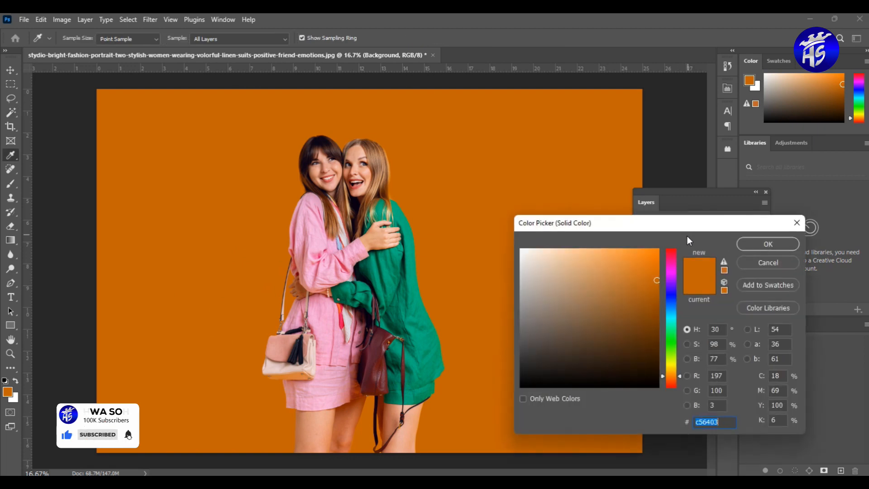
left_click_drag(626, 272, 610, 241)
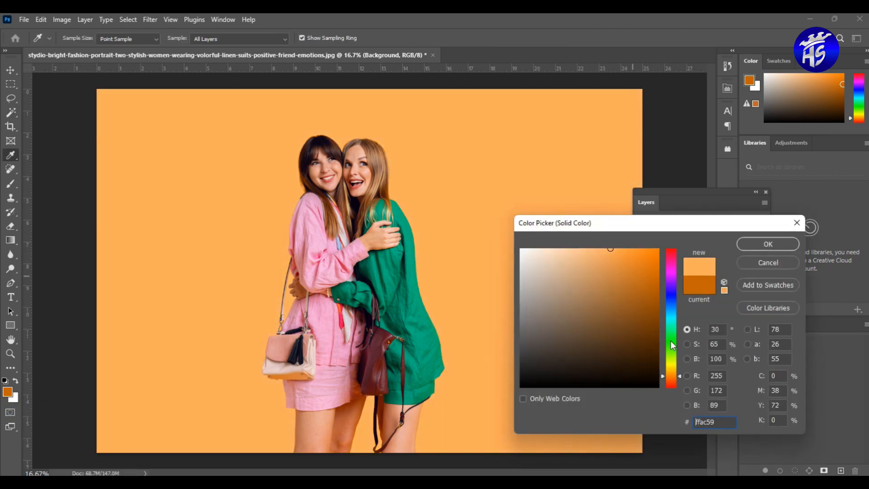
left_click_drag(672, 357, 672, 300)
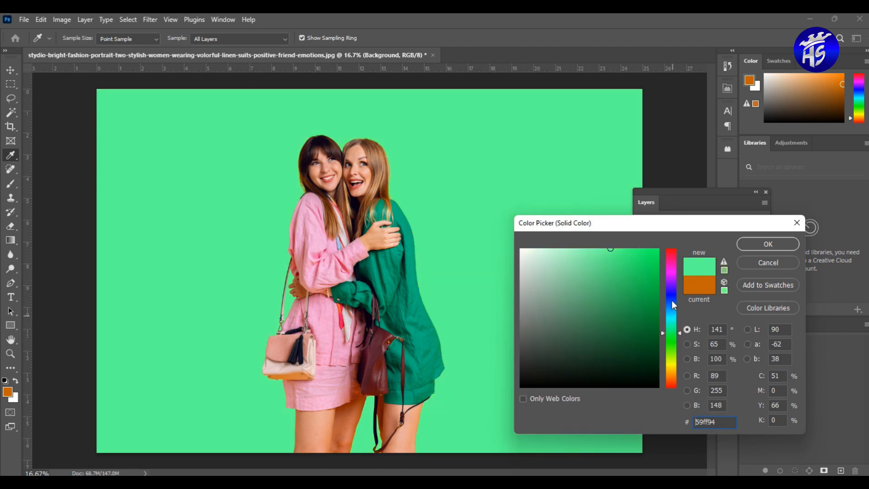
left_click(756, 247)
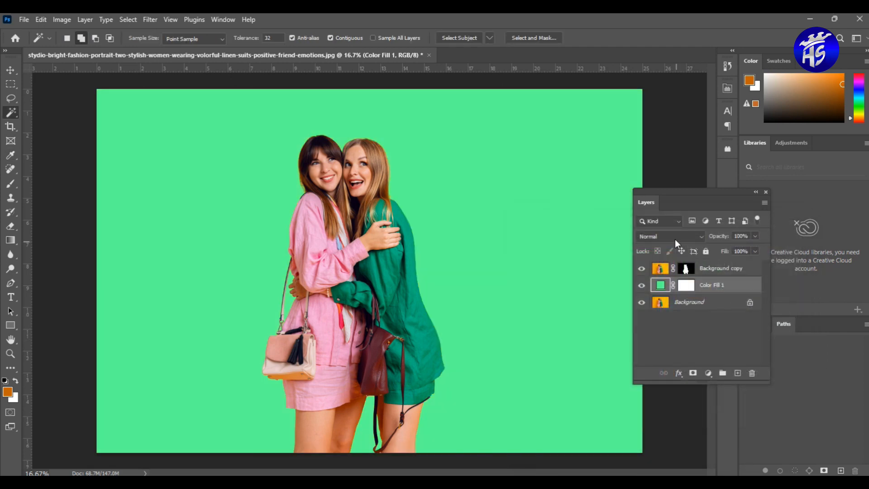
left_click(674, 239)
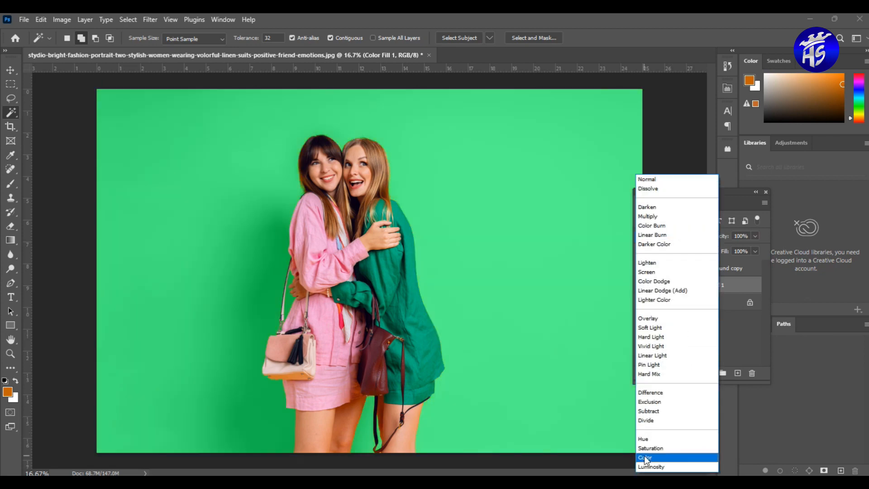
left_click(645, 458)
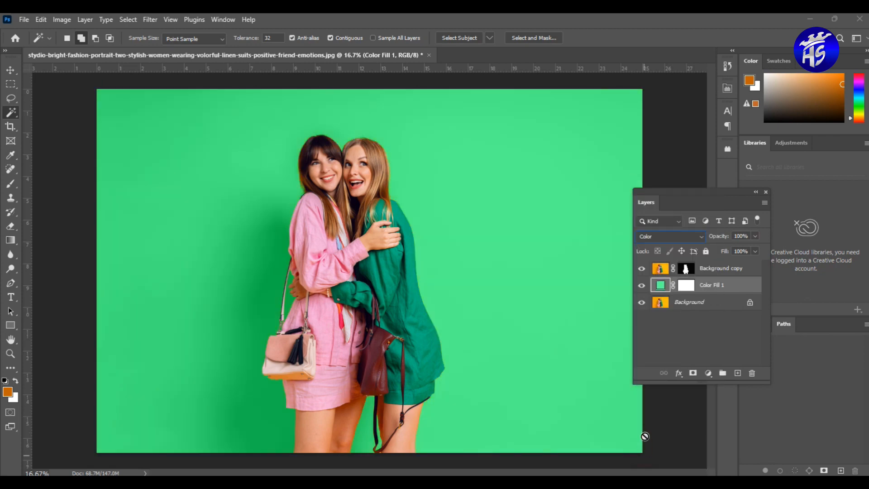
Change the solid color fill layer's color to cyan #59fff1
double_click(661, 287)
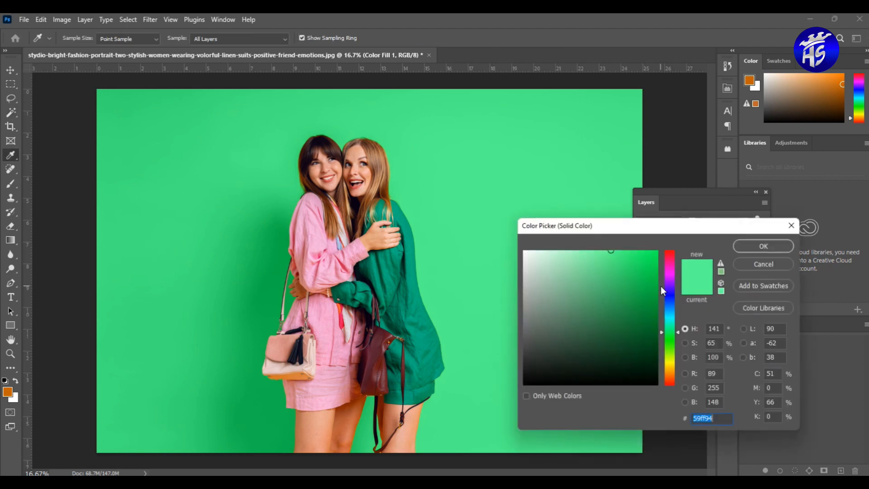
left_click_drag(673, 328, 681, 246)
left_click_drag(675, 376, 673, 317)
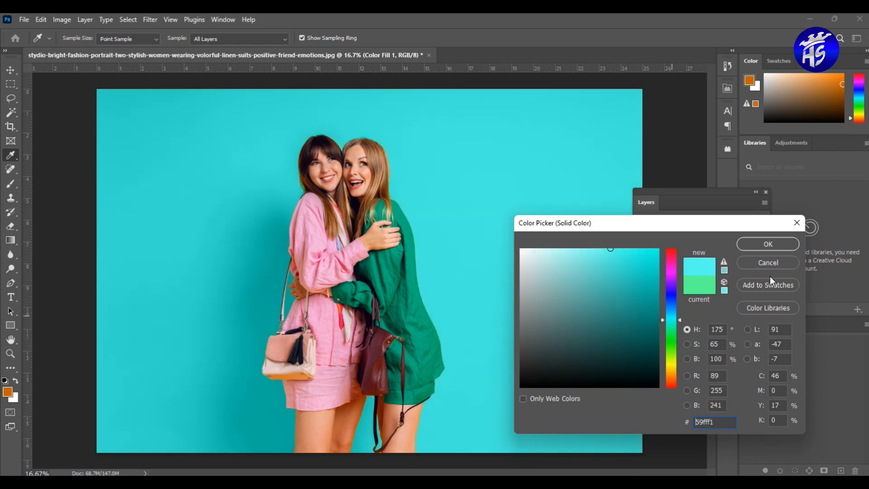
left_click(773, 248)
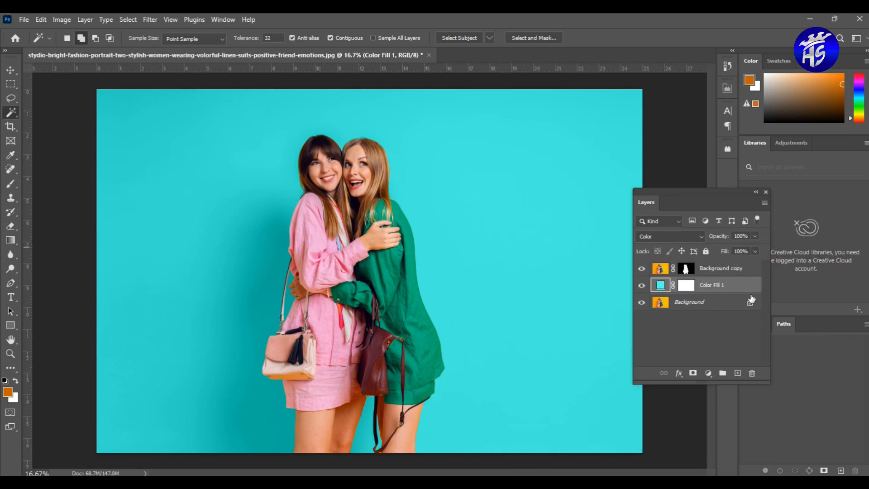
Hide the cyan solid color fill layer and add a gradient fill layer directly above the Background layer
left_click(641, 285)
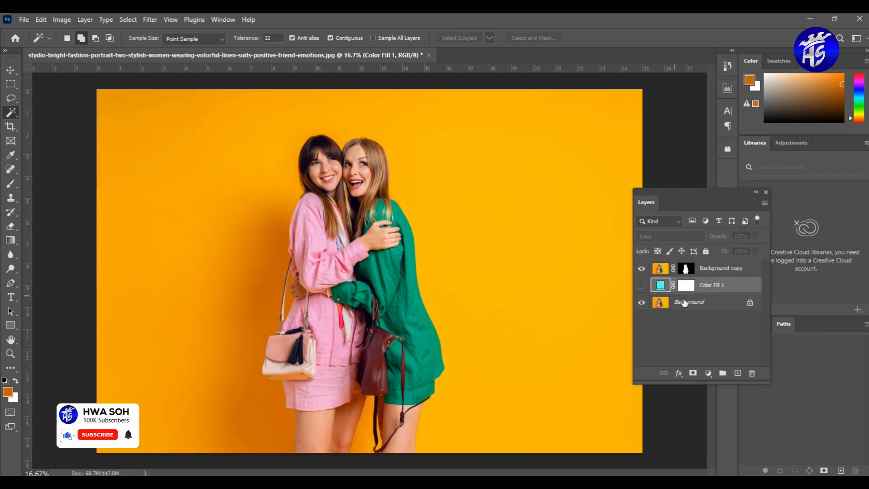
left_click(687, 302)
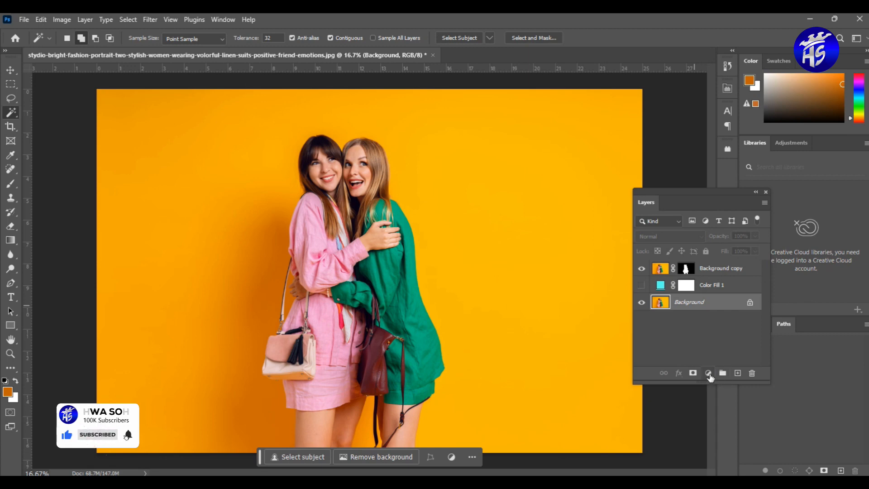
left_click(708, 373)
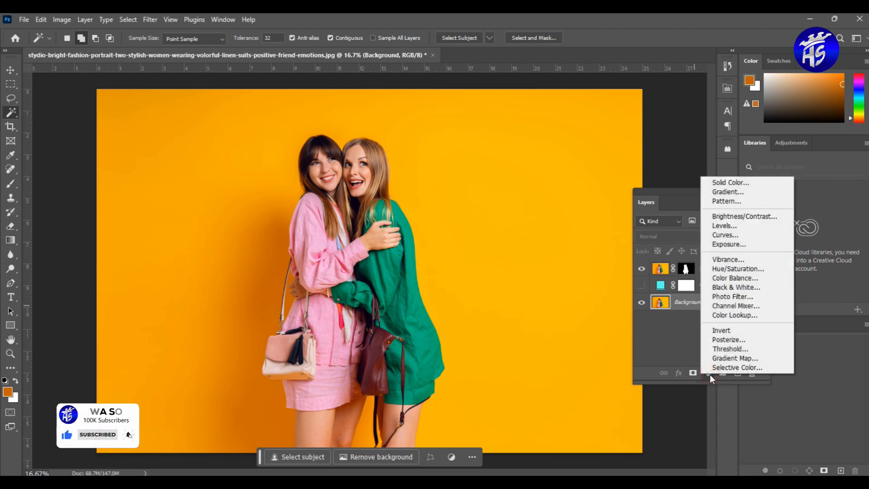
left_click(727, 193)
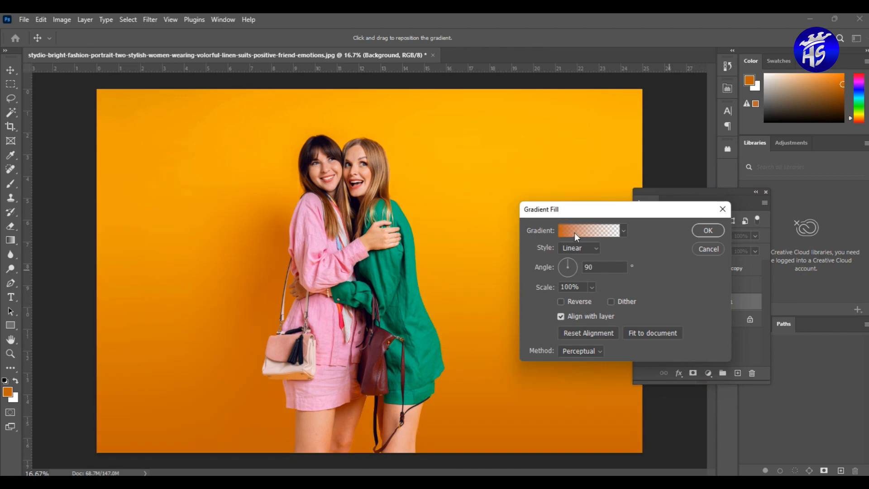
Try several presets from the Pinks gradient group and apply Pink_16 to the gradient fill
left_click(574, 232)
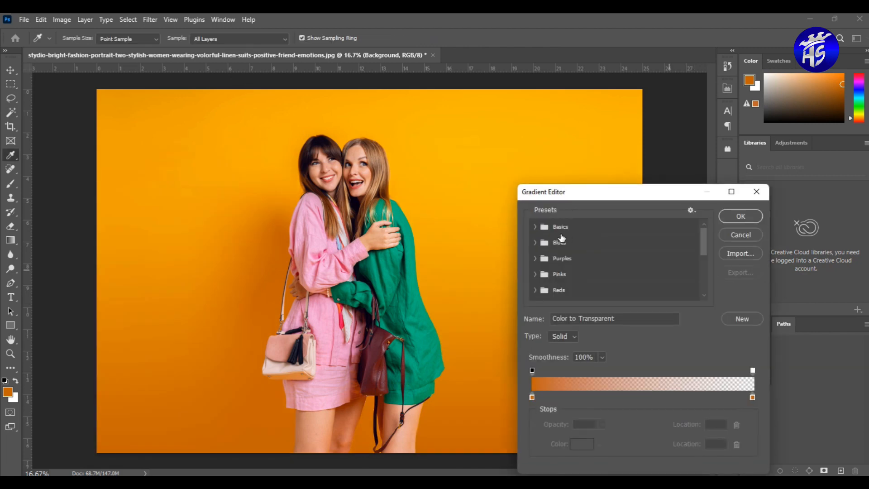
left_click(562, 275)
left_click(536, 274)
left_click(568, 291)
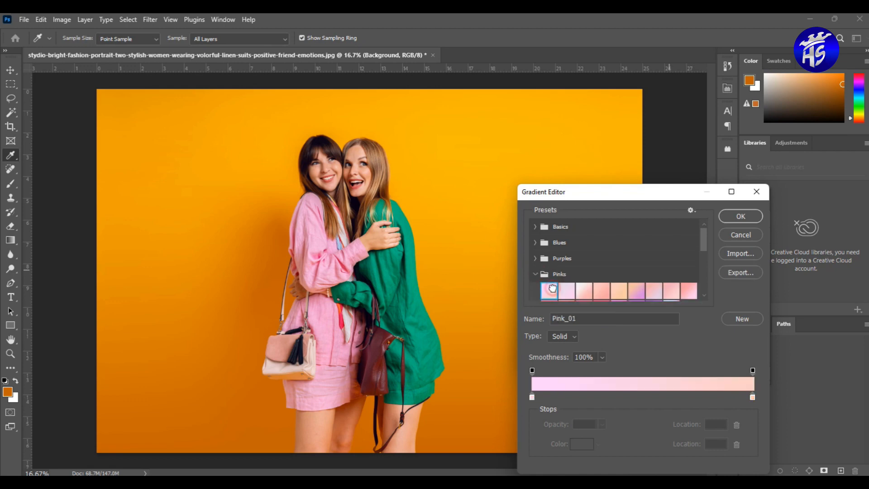
left_click(584, 291)
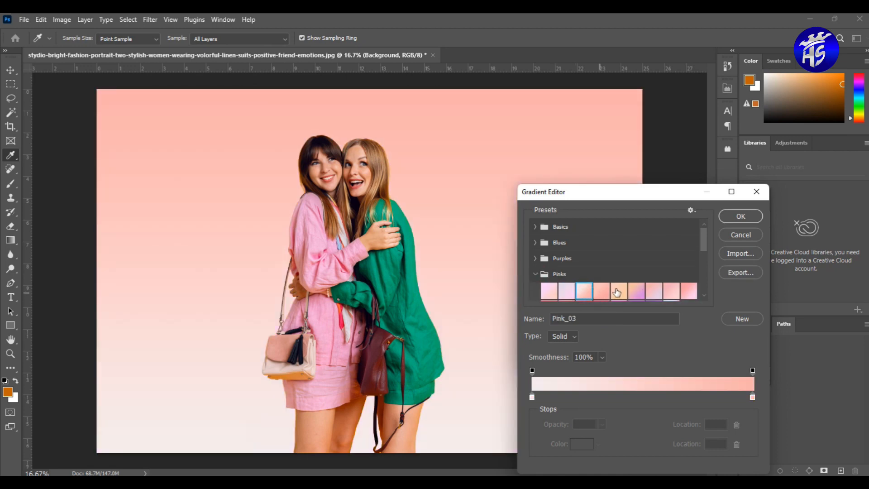
left_click(619, 291)
scroll(704, 257, "down", 3)
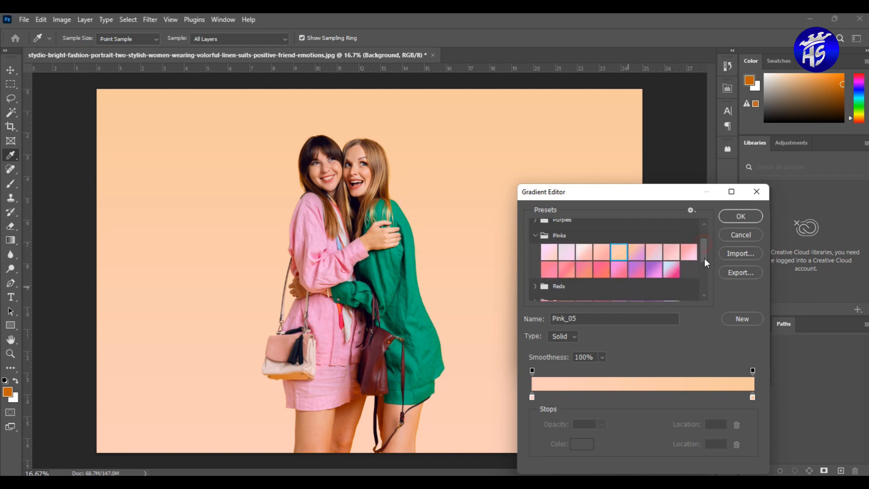
left_click(690, 226)
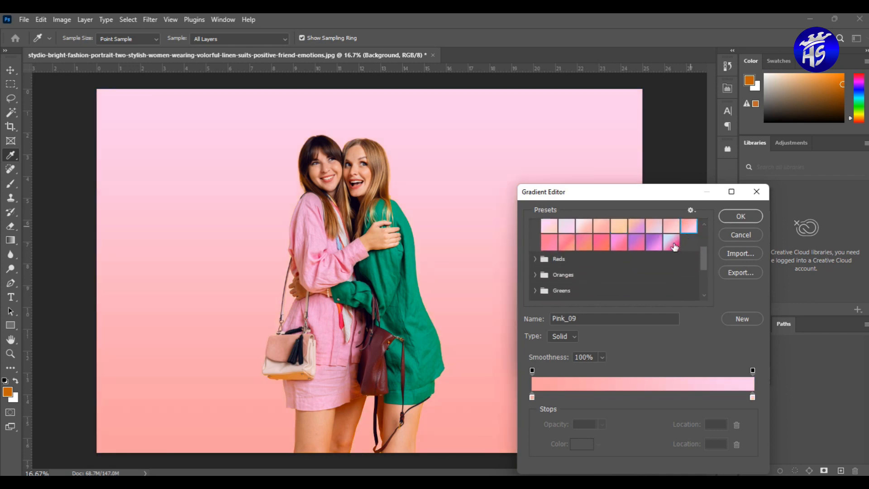
left_click(675, 246)
left_click(653, 245)
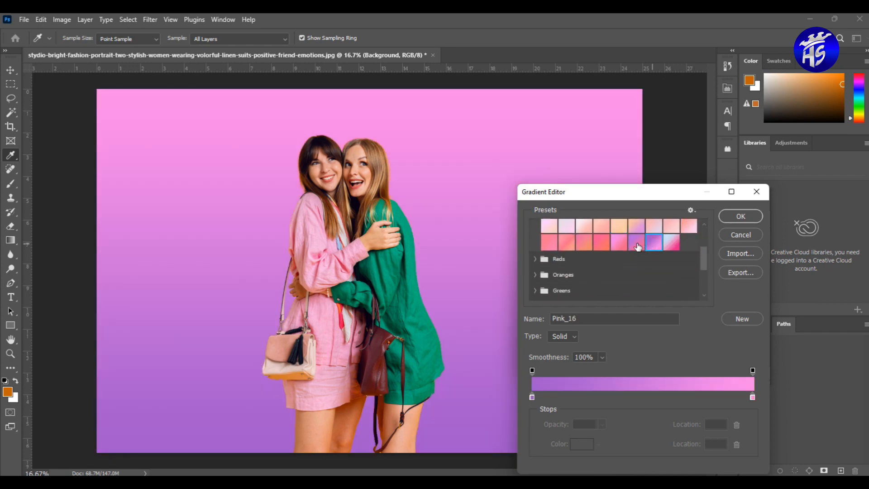
left_click(738, 217)
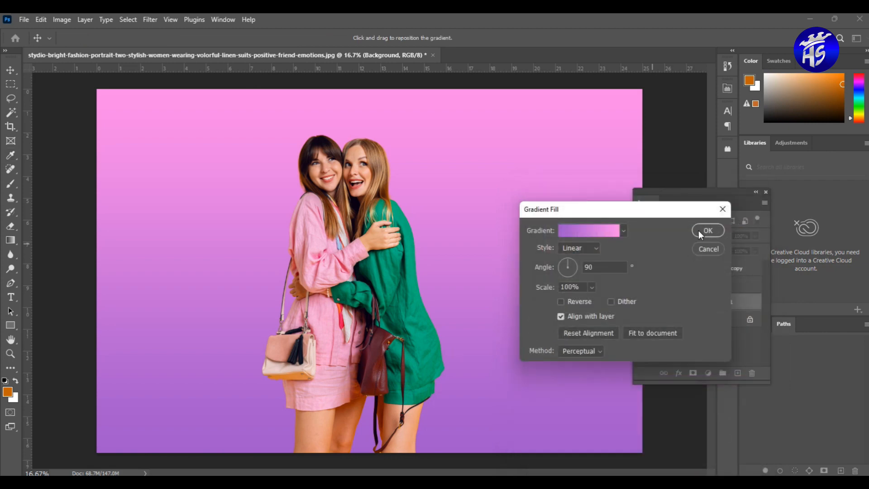
left_click(699, 231)
Set the gradient fill layer's blend mode to Color and check the layer's effect
left_click(673, 239)
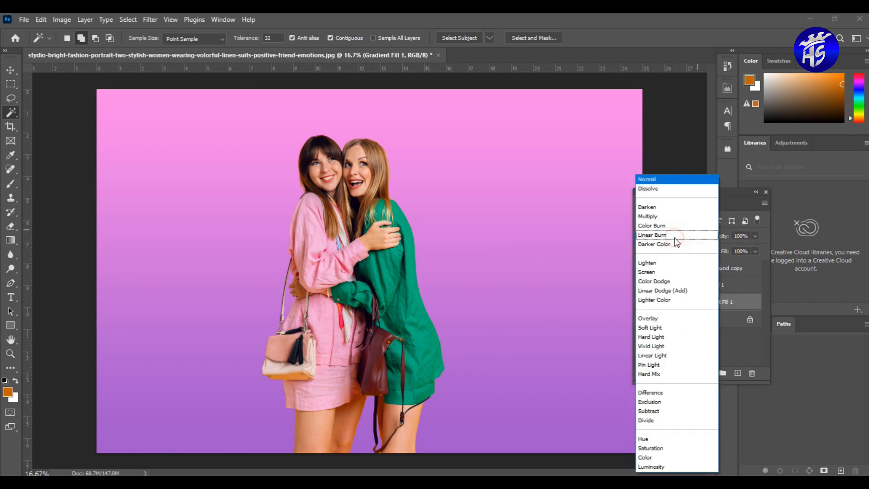
left_click(647, 457)
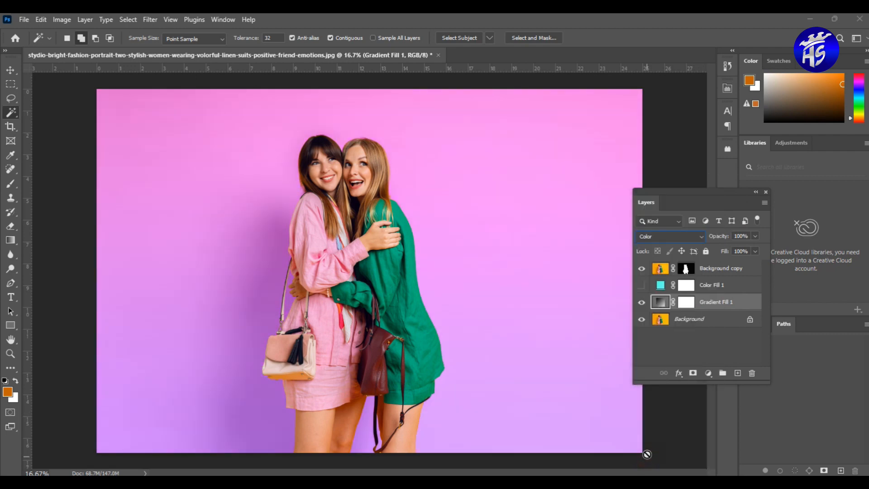
left_click(642, 303)
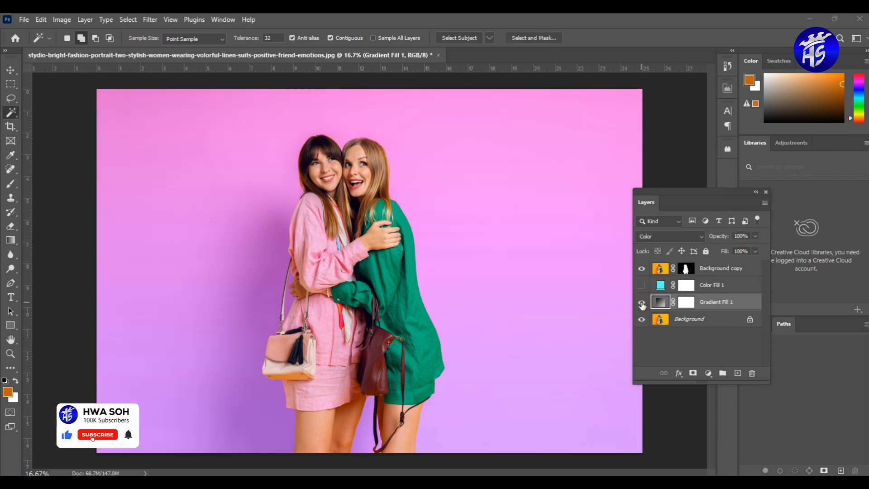
Edit the gradient fill layer's gradient and change the color stop at location 0 to a vivid pink
double_click(662, 303)
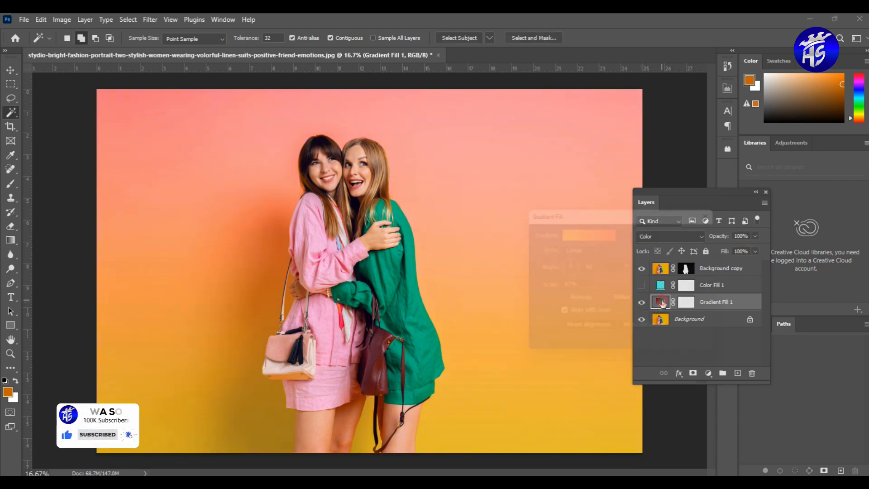
left_click(587, 232)
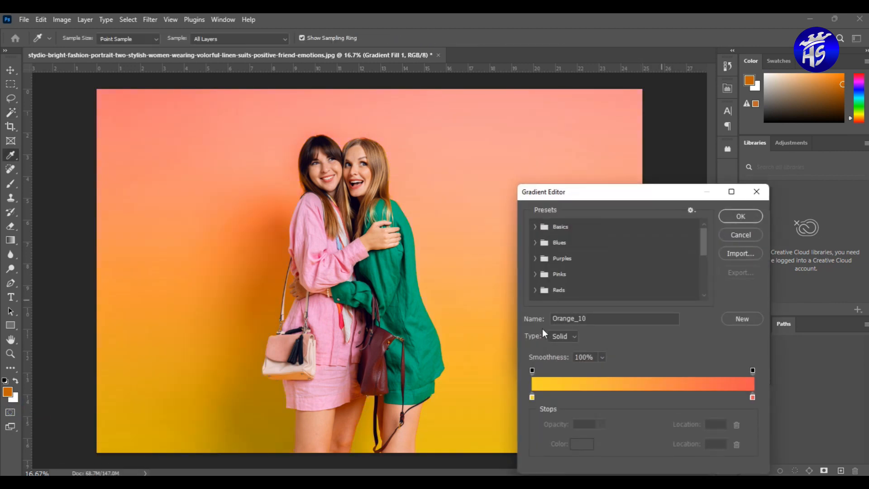
left_click(533, 397)
left_click(576, 446)
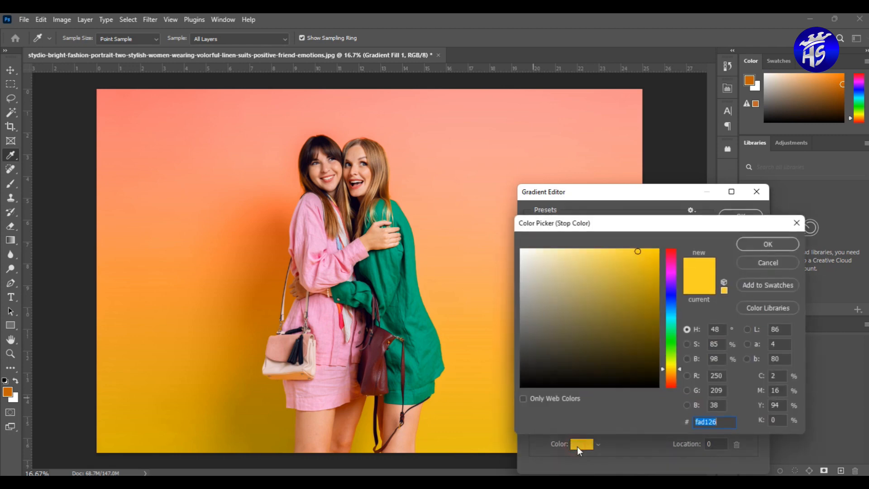
type("ff0070")
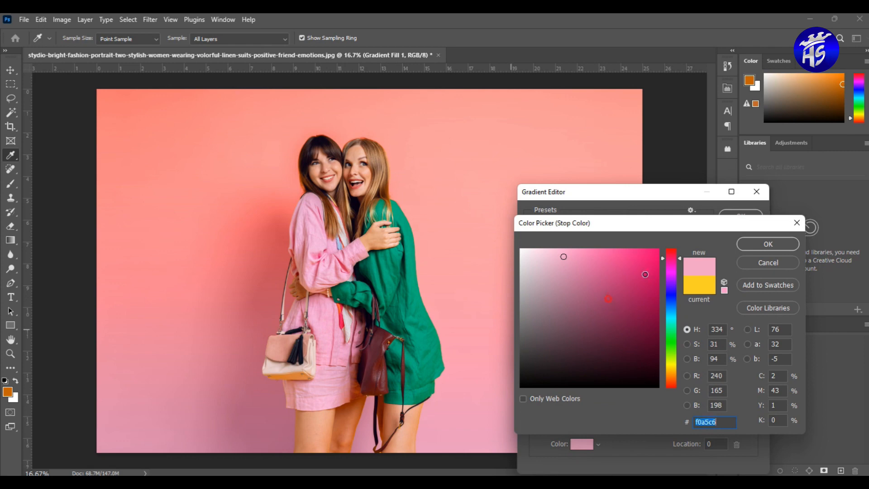
left_click(768, 245)
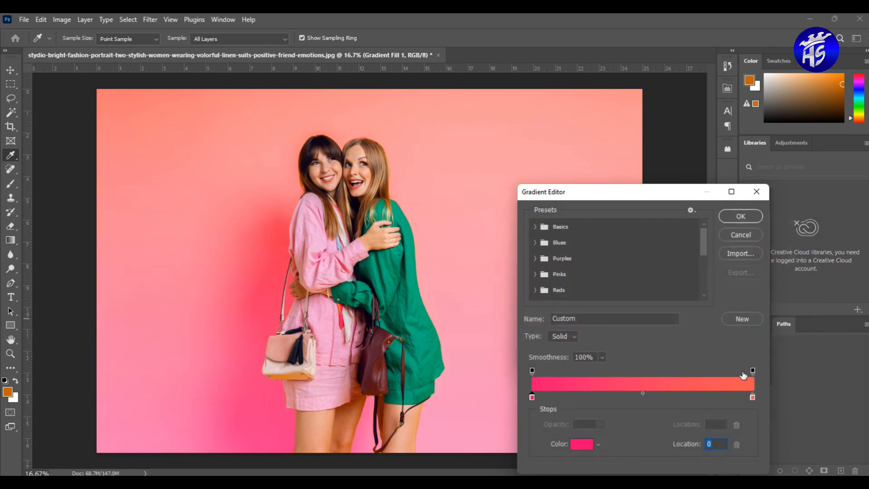
Change the gradient's color stop at location 100 to a bright mint green
left_click(752, 397)
left_click(582, 444)
type("00ffa1")
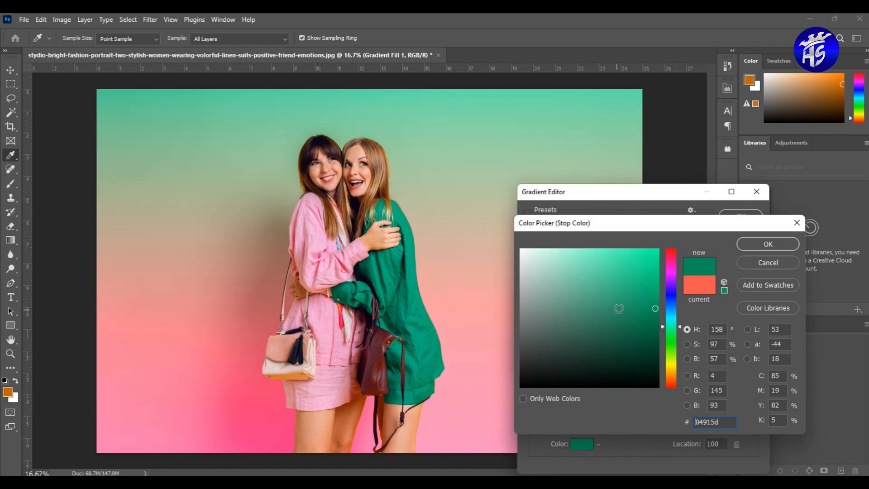
left_click(754, 244)
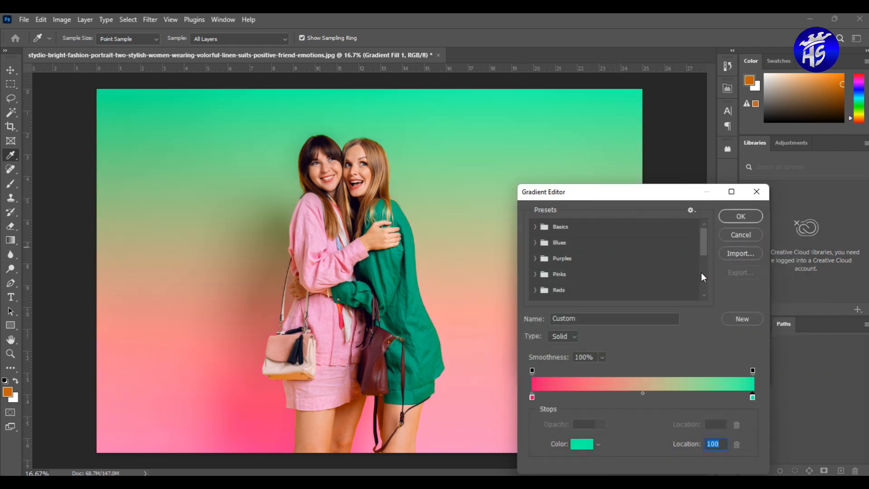
Accept the edited gradient and set the gradient fill's angle to 0°
left_click(738, 218)
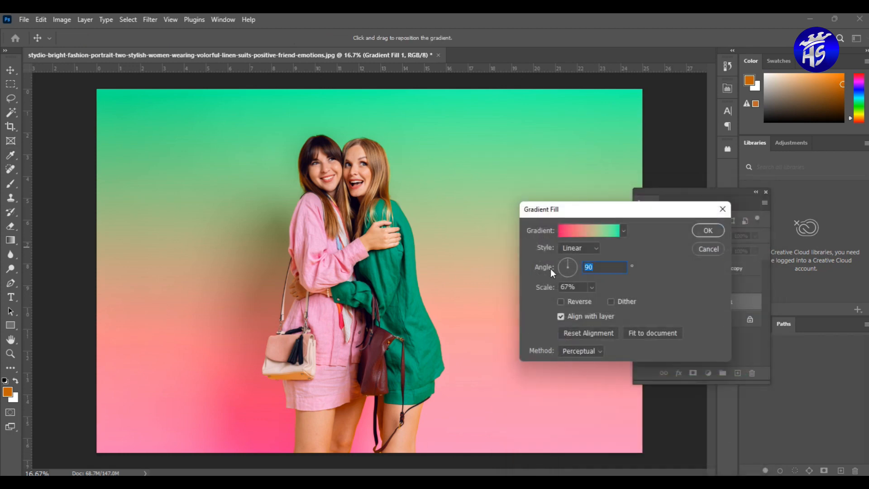
type("0")
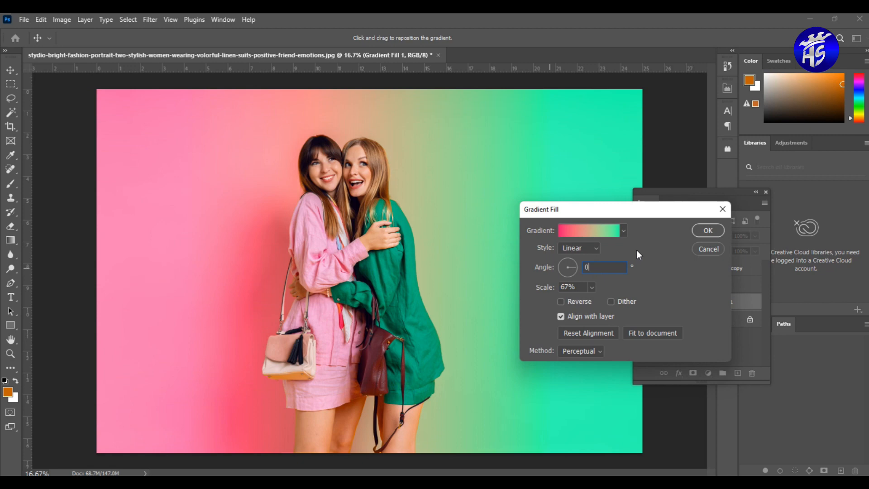
left_click(707, 230)
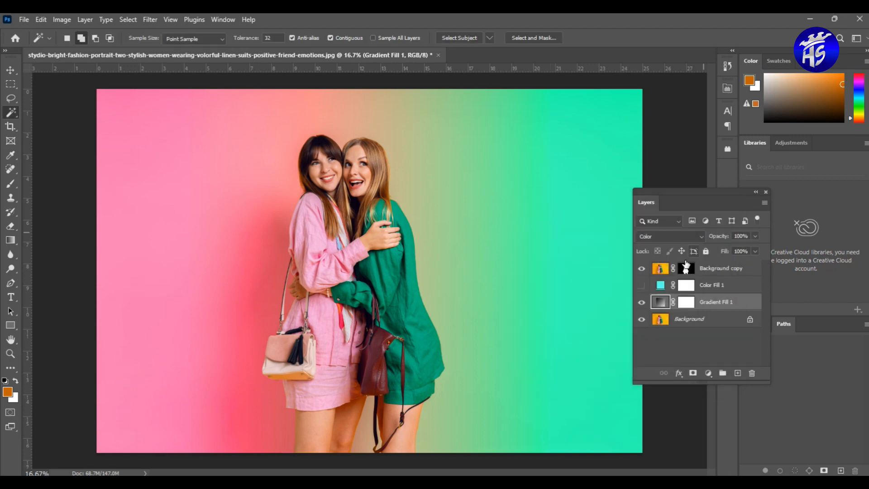
Examine the hair edges of both women closely against the gradient background
left_click(321, 187)
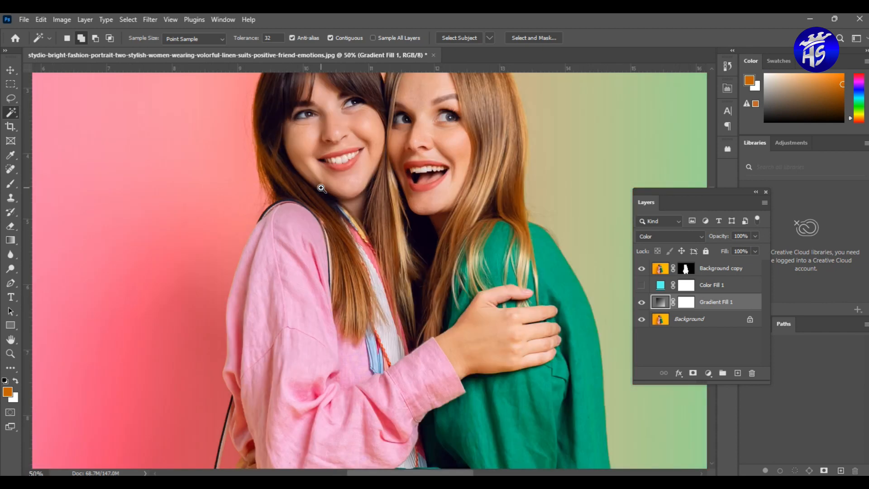
left_click_drag(299, 181, 276, 271)
left_click(276, 271, "ctrl")
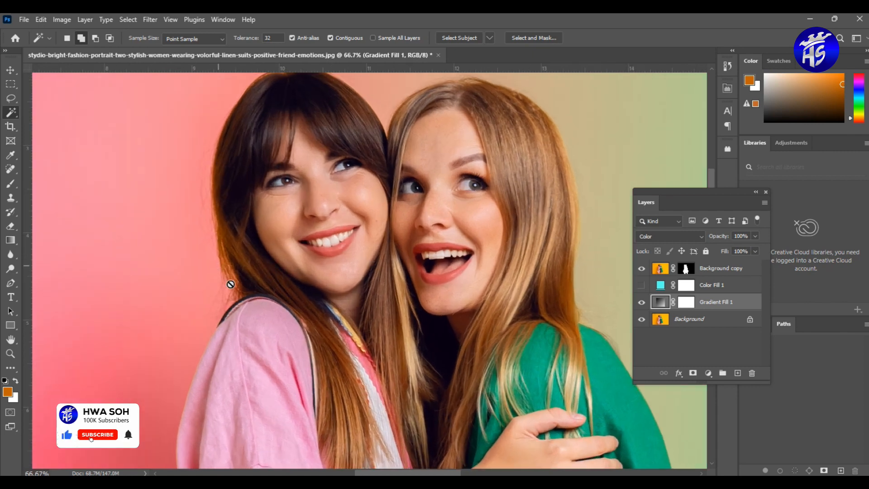
key("v")
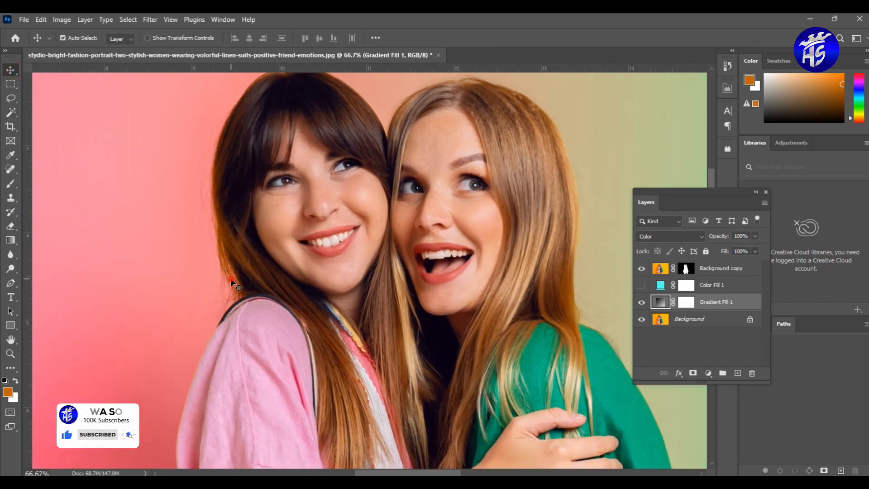
left_click(235, 311)
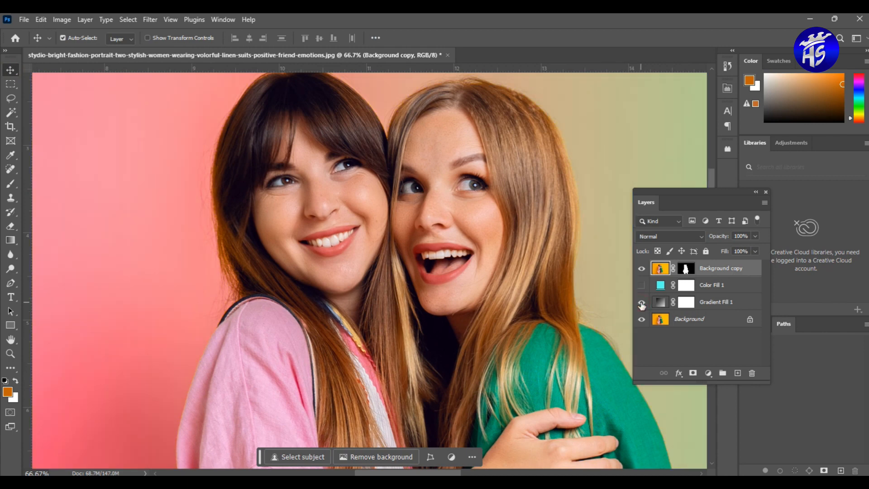
left_click_drag(523, 264, 385, 253)
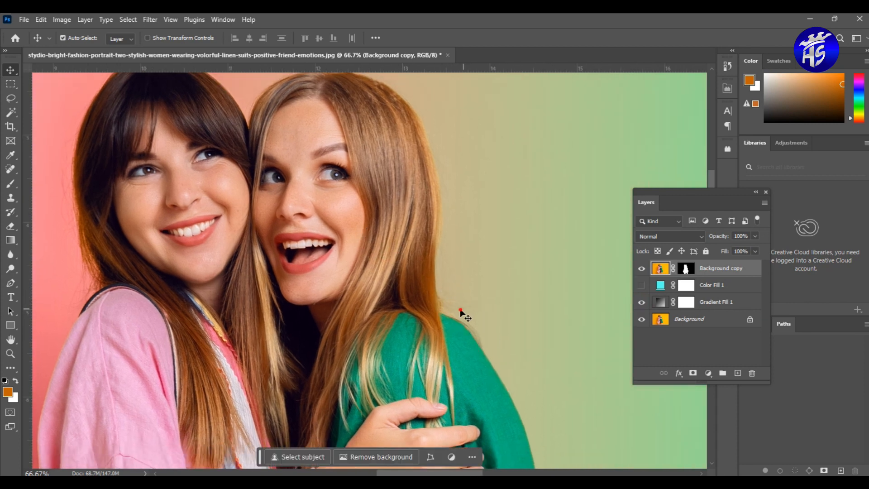
left_click(461, 309)
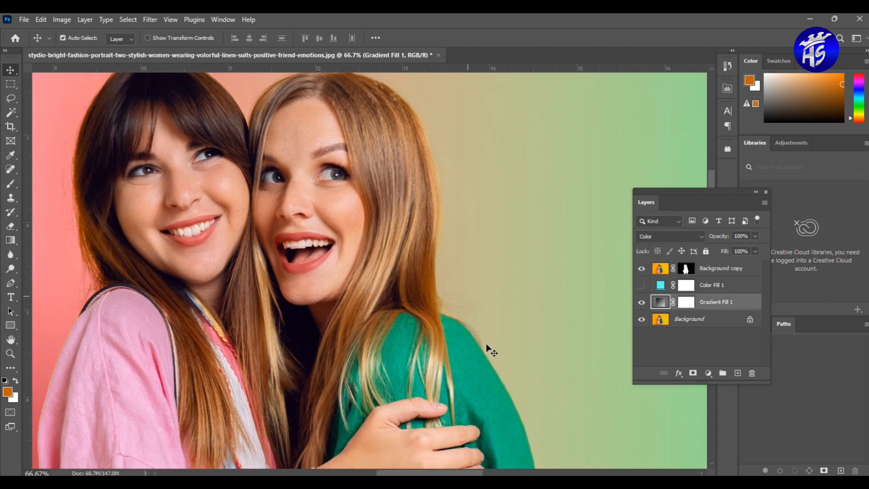
Compare the photo with and without the gradient fill layer, up close and as a whole
left_click(641, 302)
left_click(641, 302)
left_click(642, 303)
left_click(641, 303)
left_click(642, 302)
left_click(364, 247, "ctrl+alt")
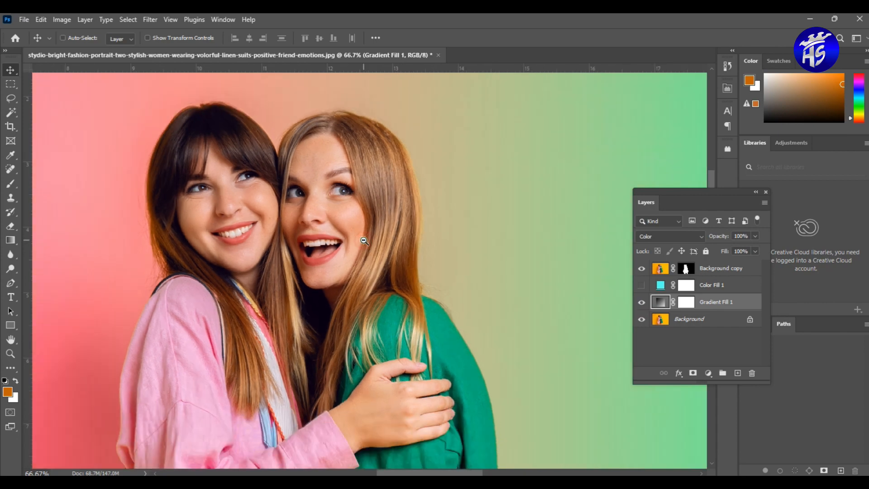
left_click(364, 250, "ctrl+alt")
left_click(364, 261, "ctrl+alt")
left_click(364, 261, "ctrl+alt")
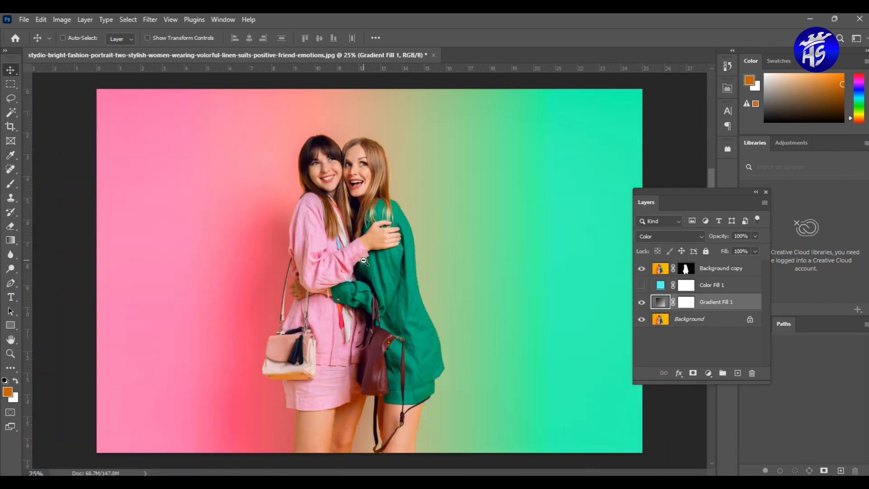